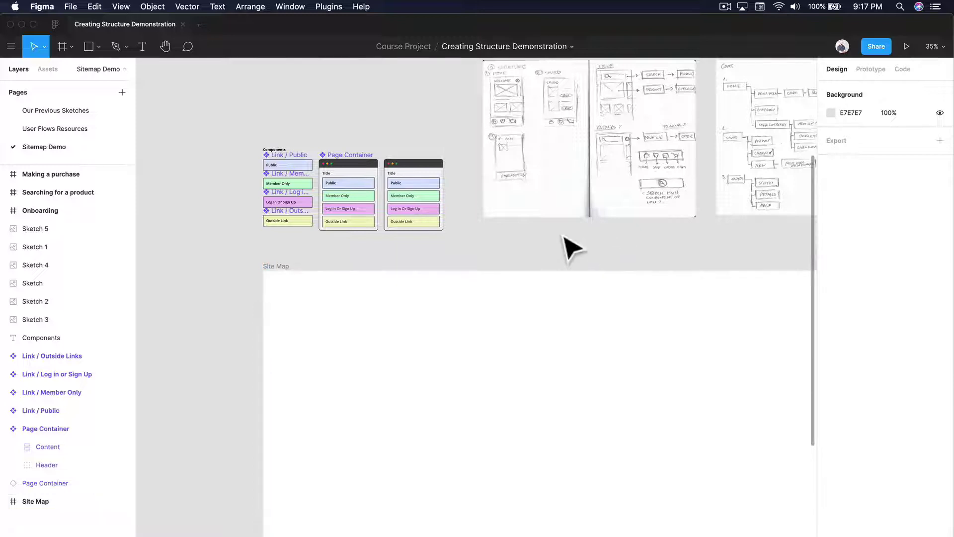
Step: Pan the canvas up and across until the scanned hand-drawn sketch pages fill the view
scroll(572, 249, "up", 10)
scroll(571, 248, "right", 10)
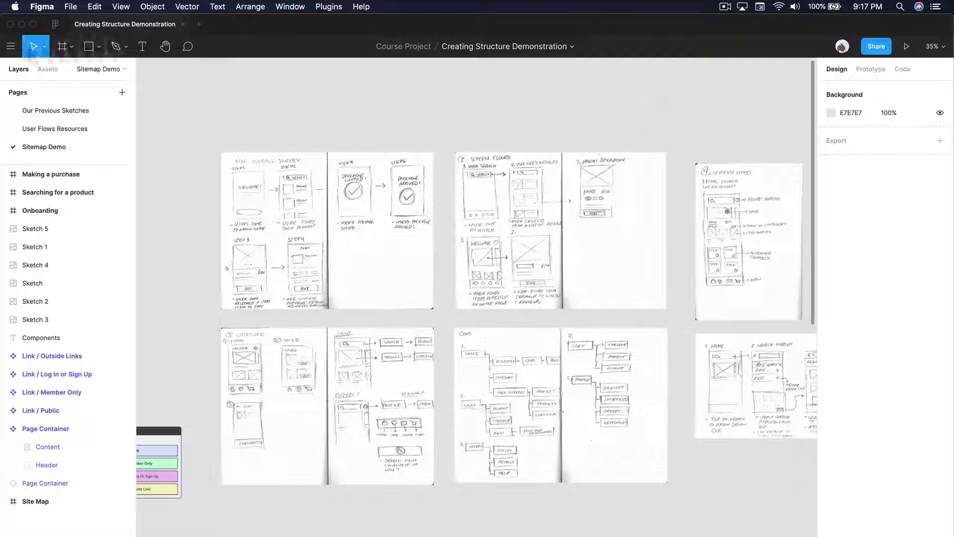
left_click(874, 52)
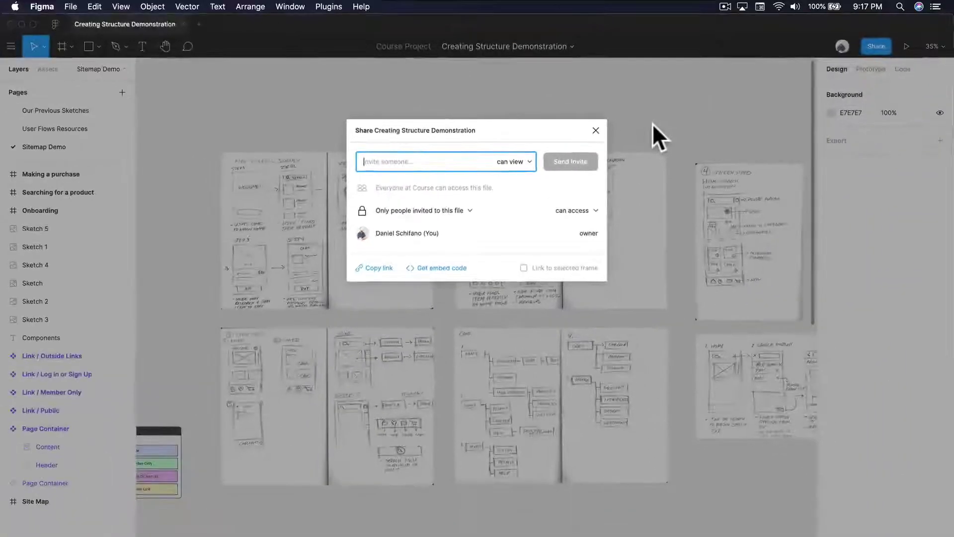
left_click(786, 118)
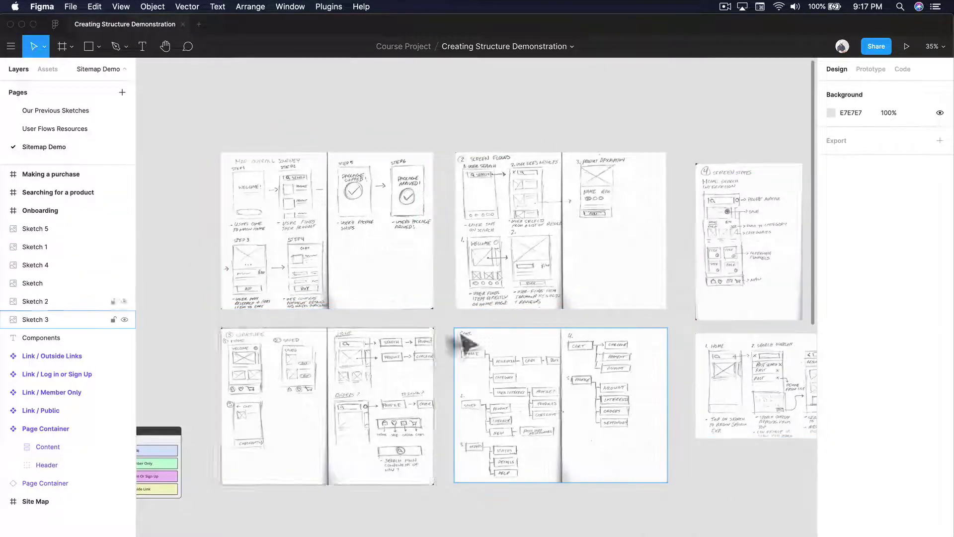
Step: Zoom in from 35% to 63% and select the Sketch image of the overall journey
scroll(465, 343, "up", 5)
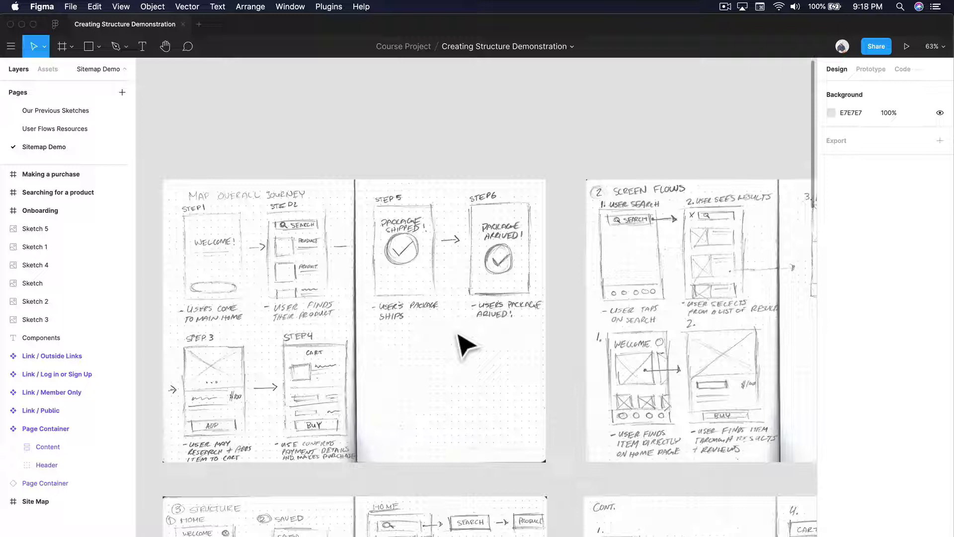
left_click(250, 237)
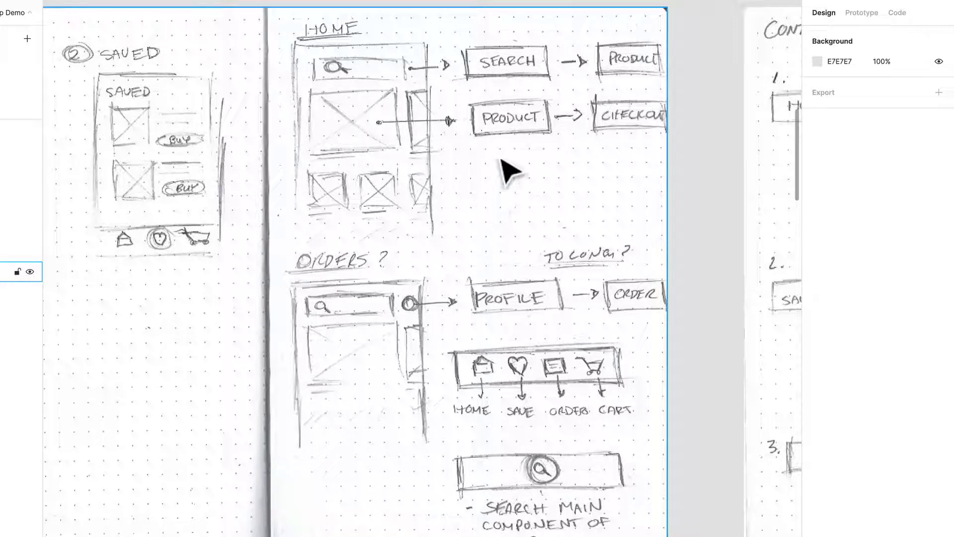
scroll(510, 169, "down", 2)
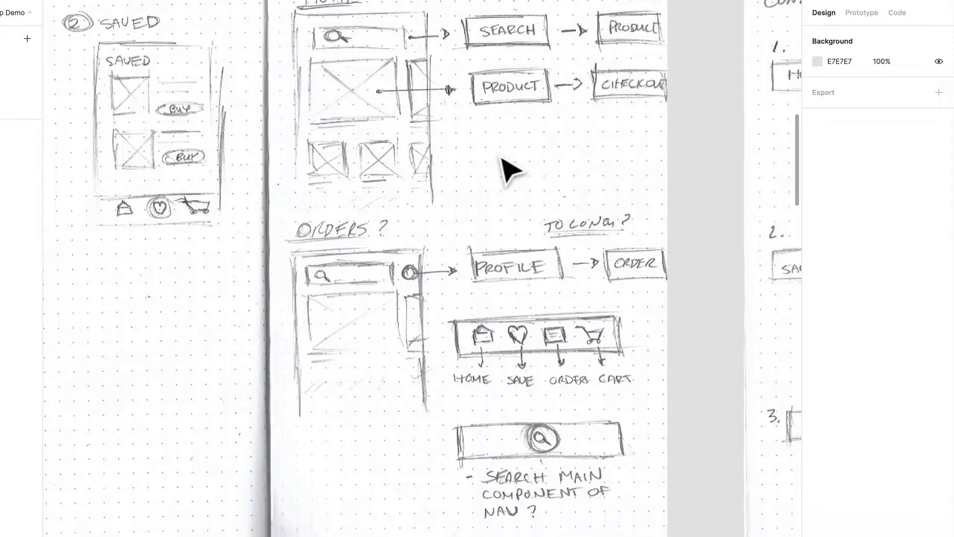
scroll(487, 156, "right", 3)
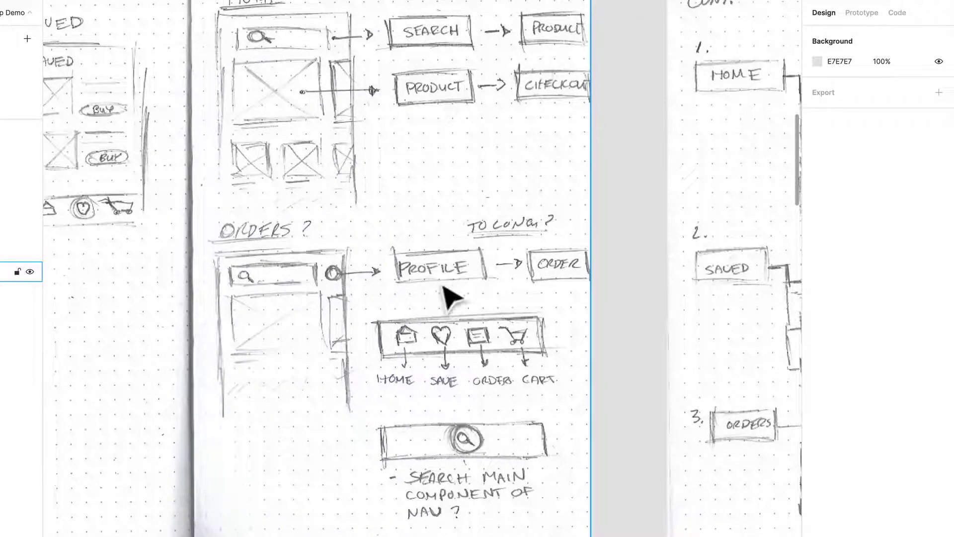
Step: Pan over the Cont. sitemap sketch, then back up to the Screen Flows sketch
scroll(497, 278, "right", 5)
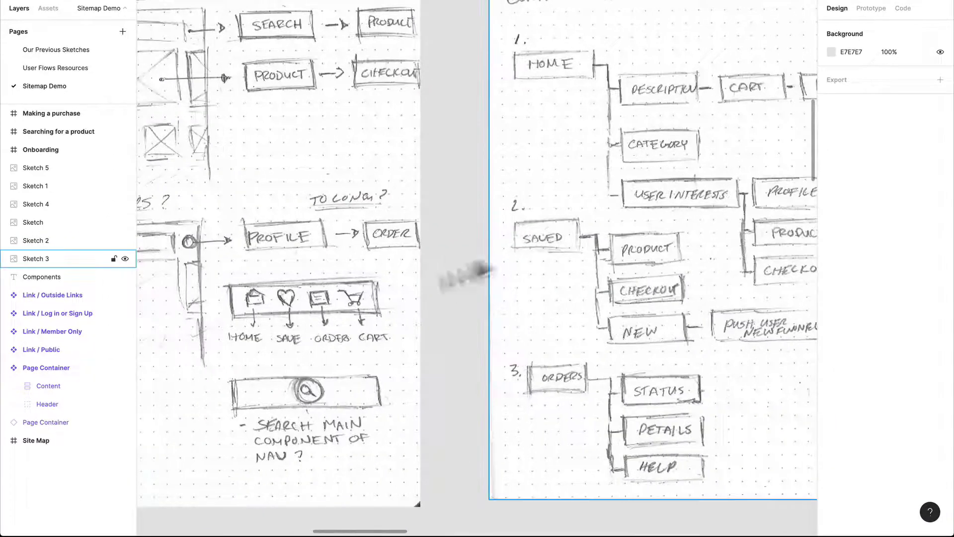
scroll(458, 303, "down", 3)
scroll(458, 303, "right", 3)
scroll(450, 149, "right", 3)
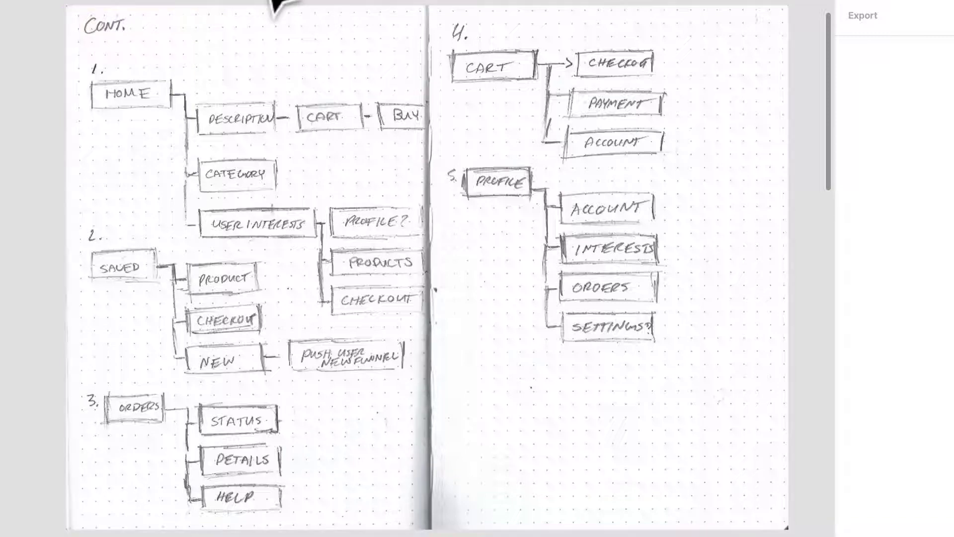
scroll(276, 5, "up", 15)
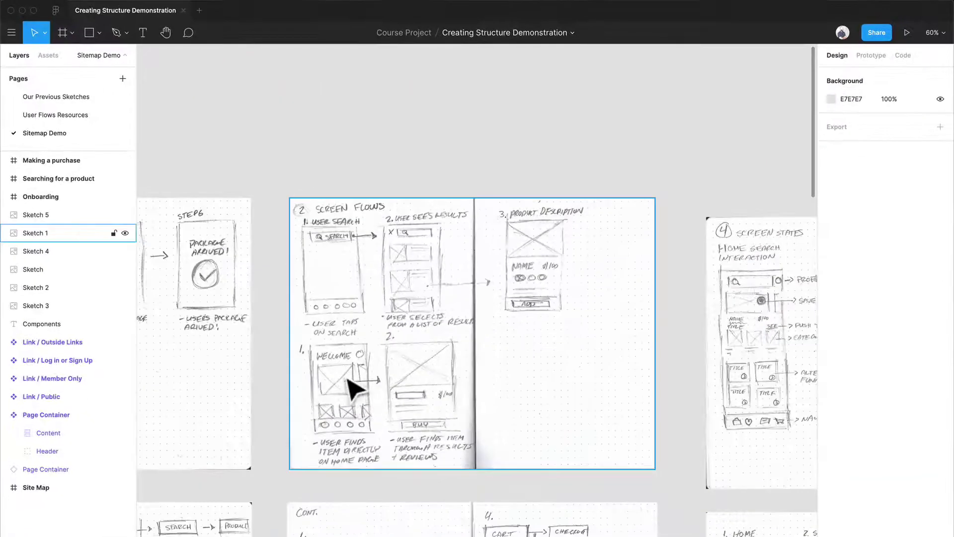
Step: Zoom out to 38%, find the Onboarding frame, and zoom to 121% over its steps
scroll(325, 497, "up", 3)
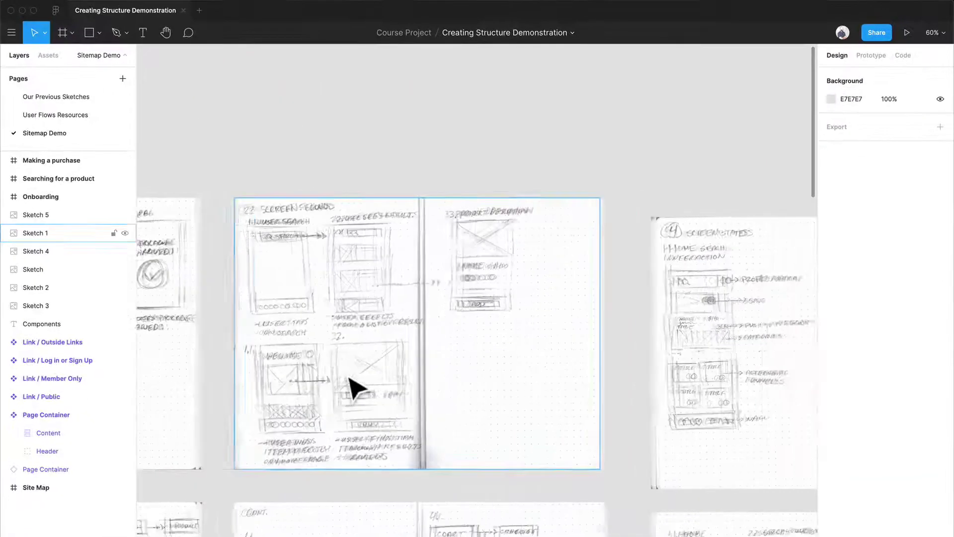
scroll(326, 497, "right", 4)
scroll(355, 390, "down", 7)
scroll(355, 391, "right", 1)
scroll(349, 377, "down", 3)
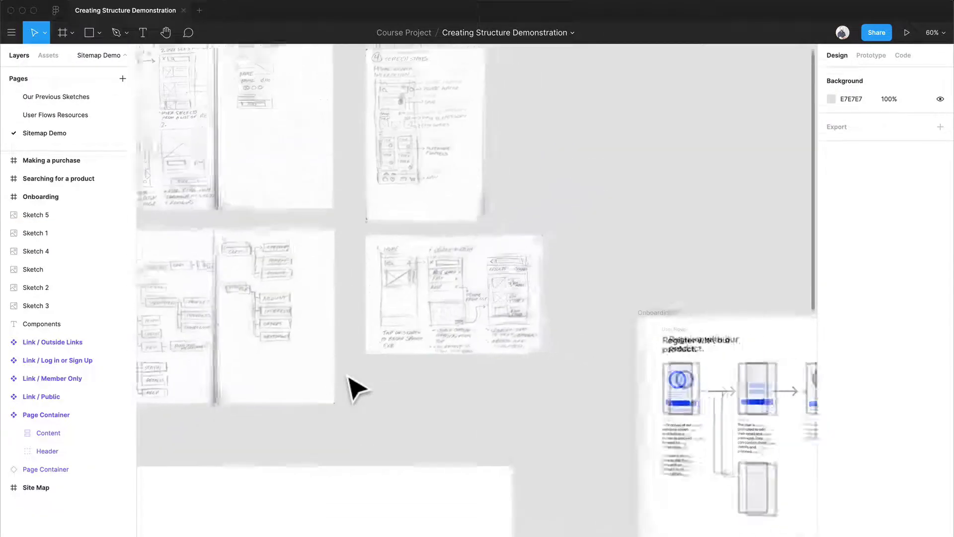
scroll(349, 378, "right", 5)
scroll(349, 378, "down", 2)
scroll(355, 388, "down", 4)
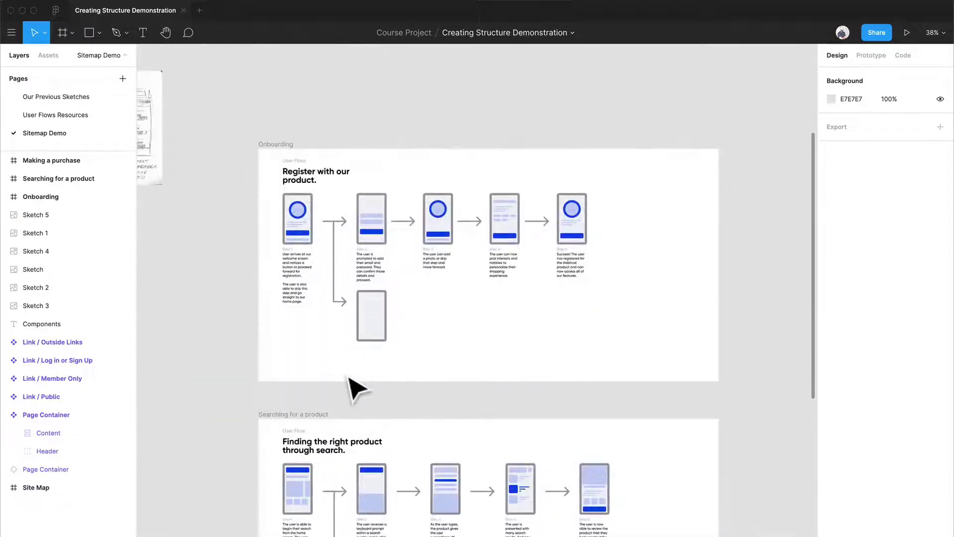
scroll(357, 386, "up", 1)
scroll(357, 386, "right", 1)
scroll(305, 164, "up", 3)
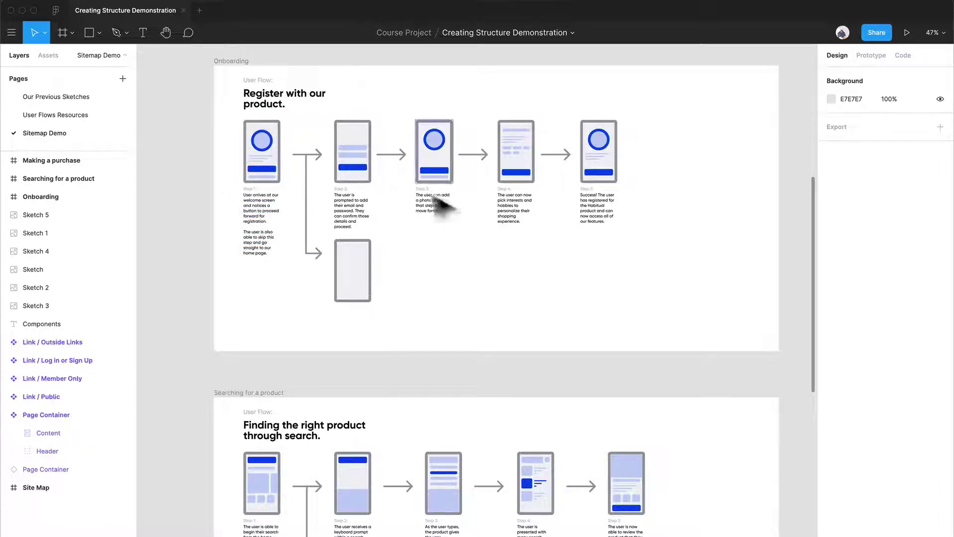
Step: Pan down to the Searching for a product user-flow frame
scroll(437, 117, "up", 5)
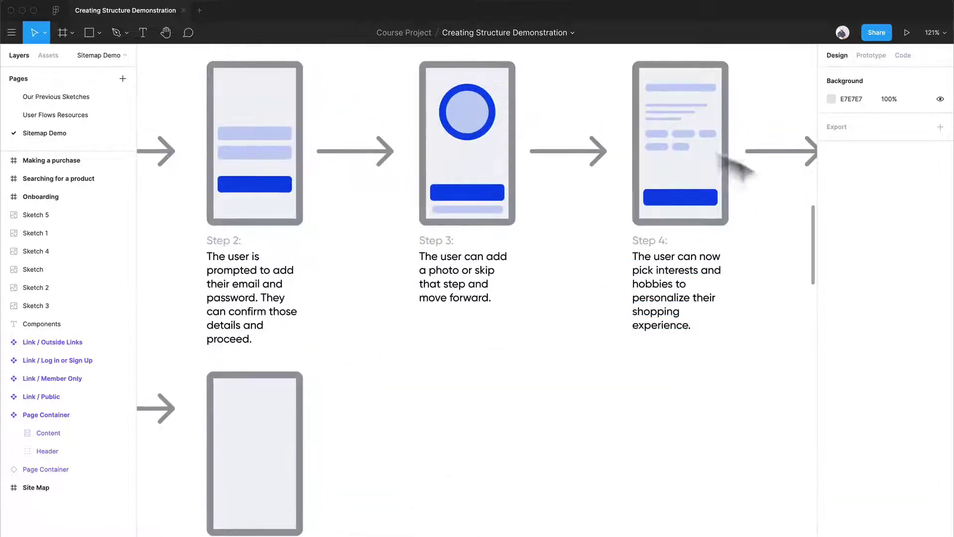
scroll(477, 224, "right", 5)
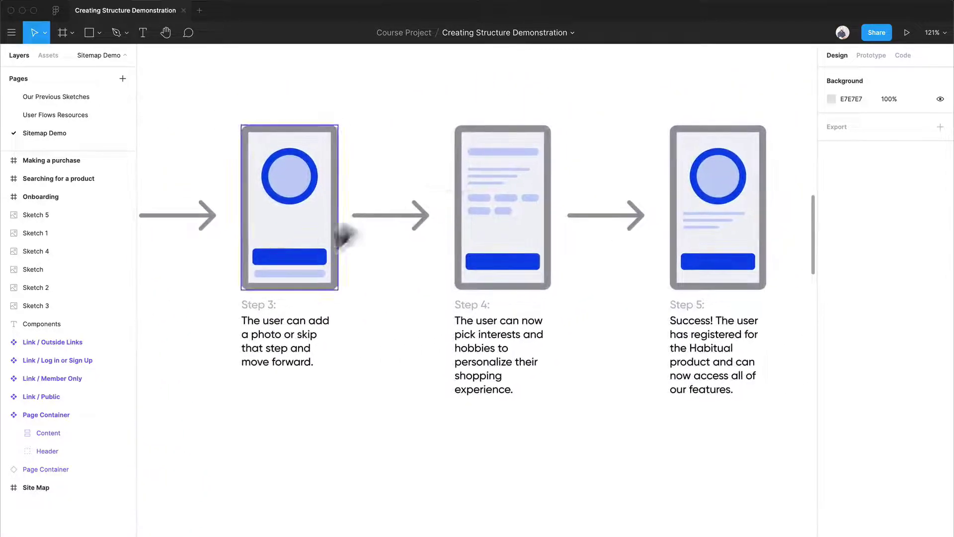
scroll(494, 318, "left", 10)
scroll(347, 336, "down", 5)
scroll(346, 336, "down", 4)
scroll(346, 336, "down", 8)
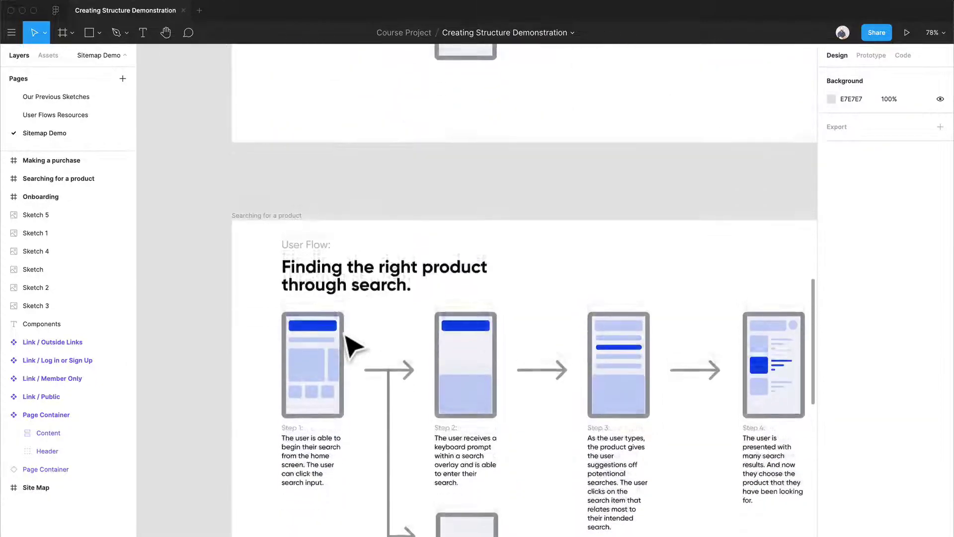
Step: Pan and zoom across the Searching for a product flow steps
scroll(347, 341, "right", 1)
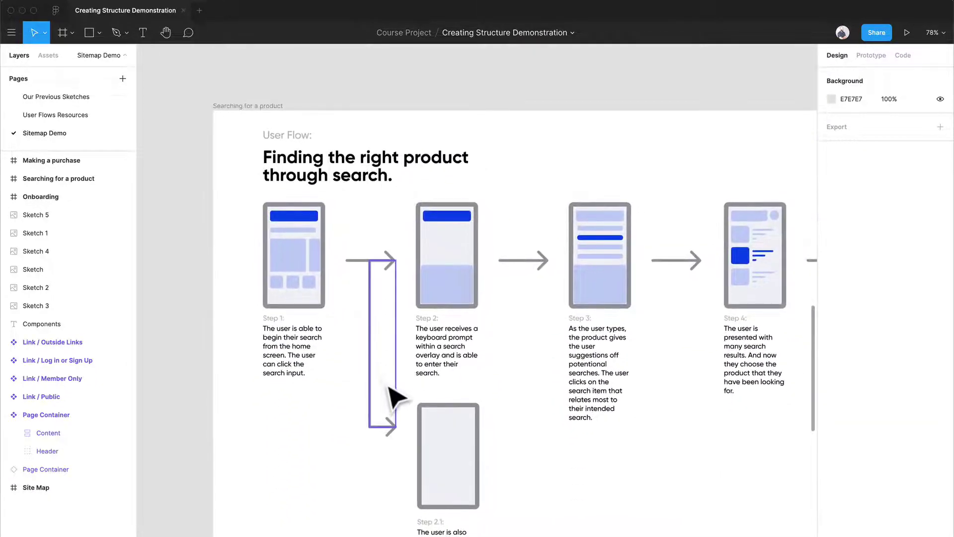
scroll(423, 398, "right", 2)
scroll(278, 343, "up", 5)
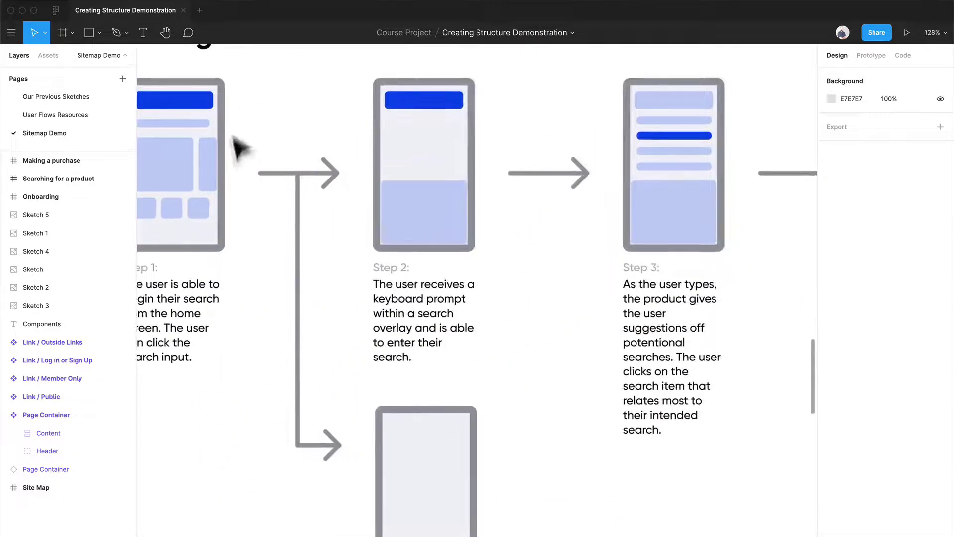
scroll(665, 242, "right", 6)
scroll(665, 243, "right", 6)
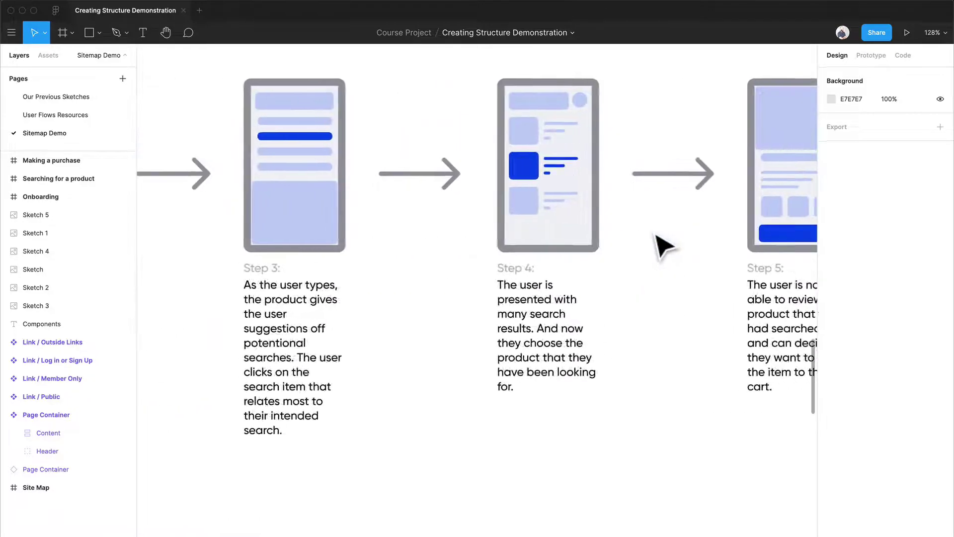
scroll(473, 224, "down", 5)
scroll(472, 226, "left", 3)
scroll(462, 223, "down", 10)
scroll(464, 228, "up", 5)
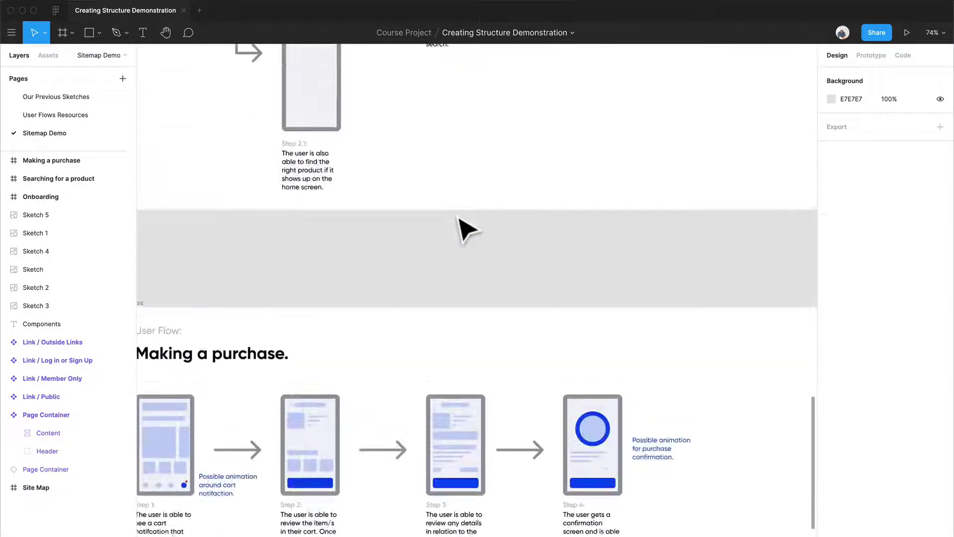
Step: Move down to the Making a purchase frame, zoomed to 101%
scroll(462, 228, "down", 6)
scroll(480, 228, "right", 2)
scroll(463, 208, "up", 2)
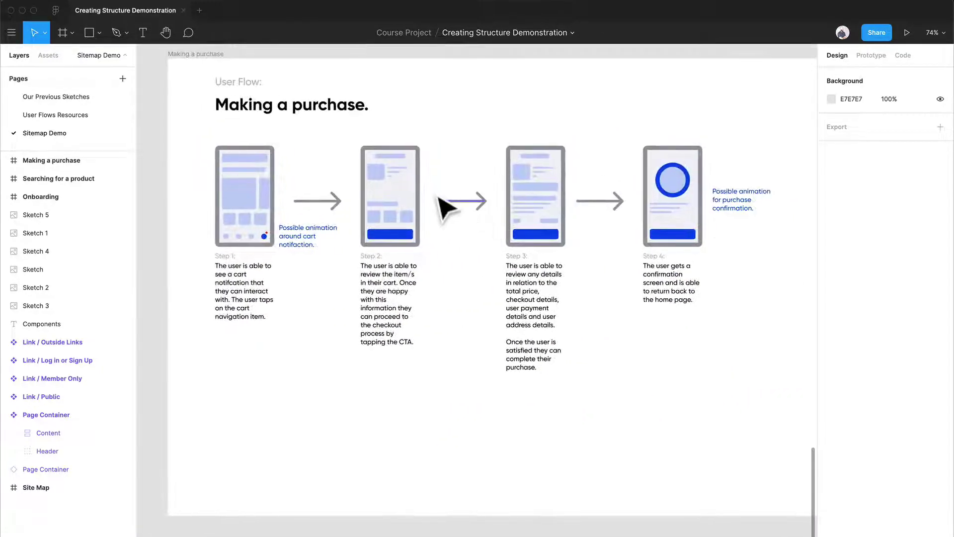
scroll(441, 206, "up", 5)
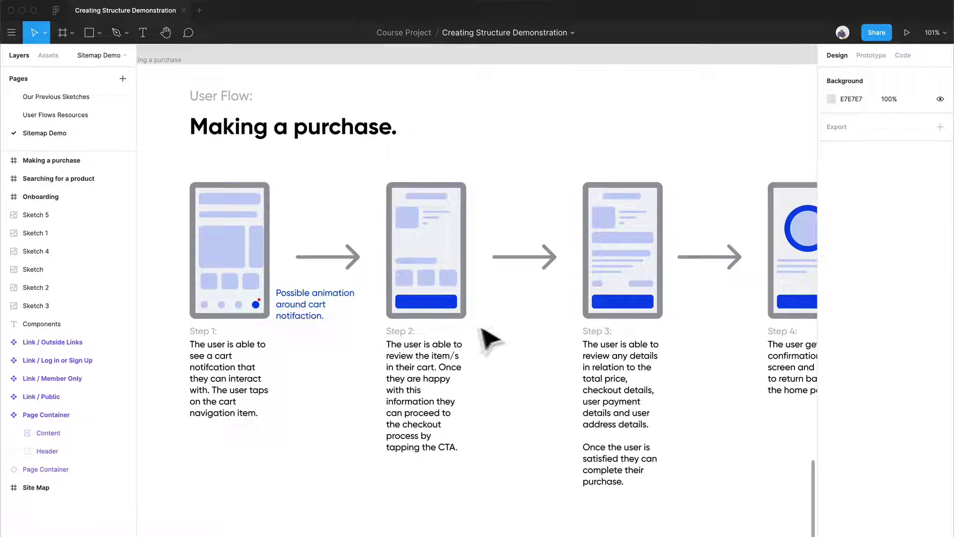
scroll(569, 347, "right", 2)
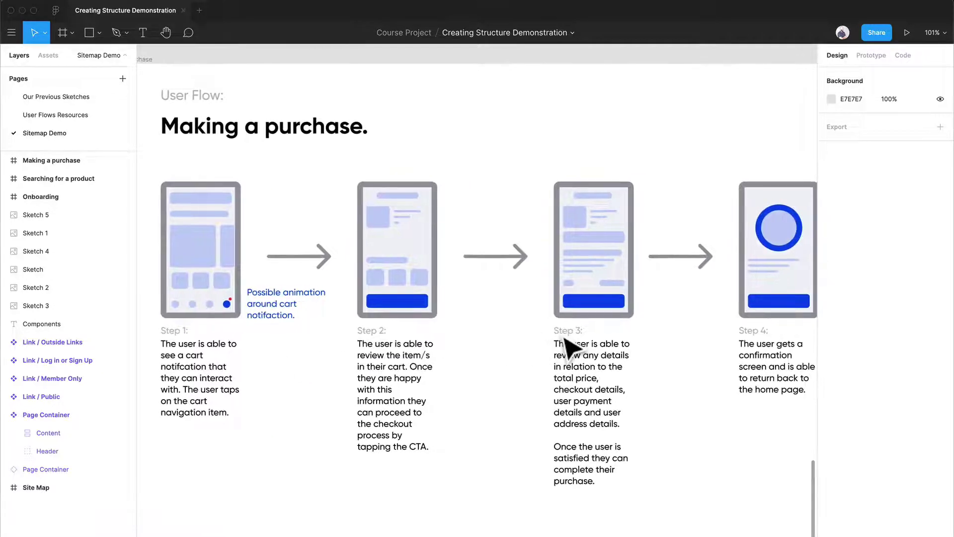
Step: Zoom out to 18%, try moving and selecting the six sketch images, then deselect them
scroll(569, 346, "down", 4)
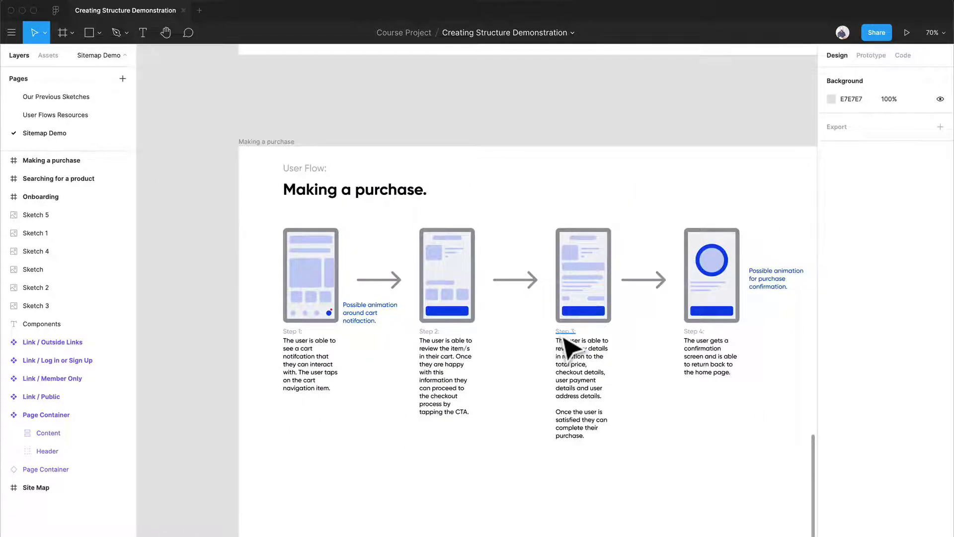
scroll(569, 347, "left", 10)
scroll(569, 347, "up", 5)
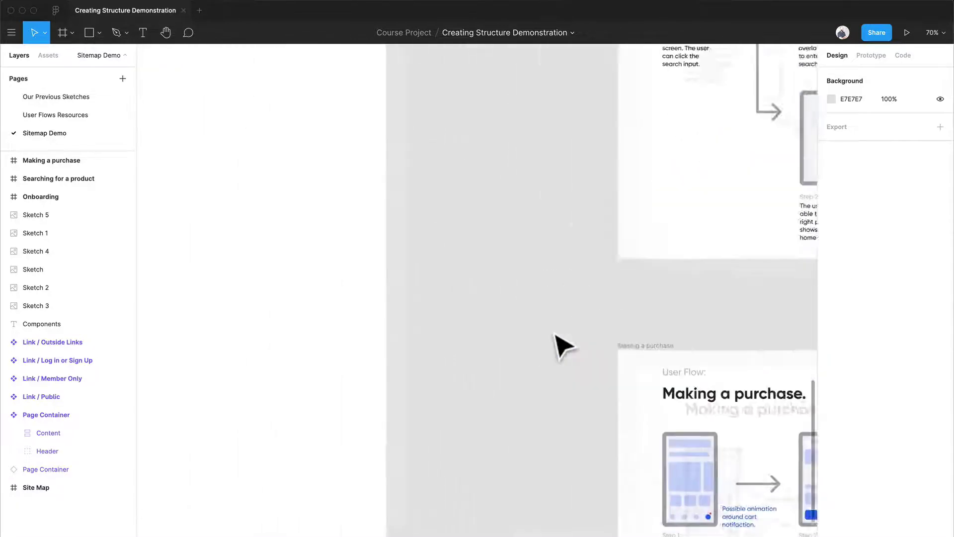
scroll(564, 348, "down", 5)
scroll(556, 343, "up", 5)
scroll(555, 341, "left", 3)
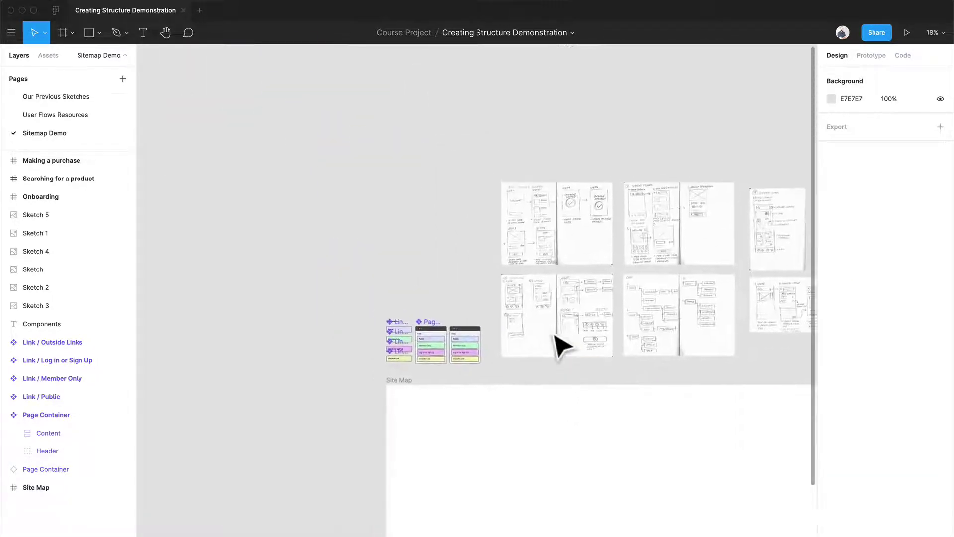
scroll(609, 341, "right", 6)
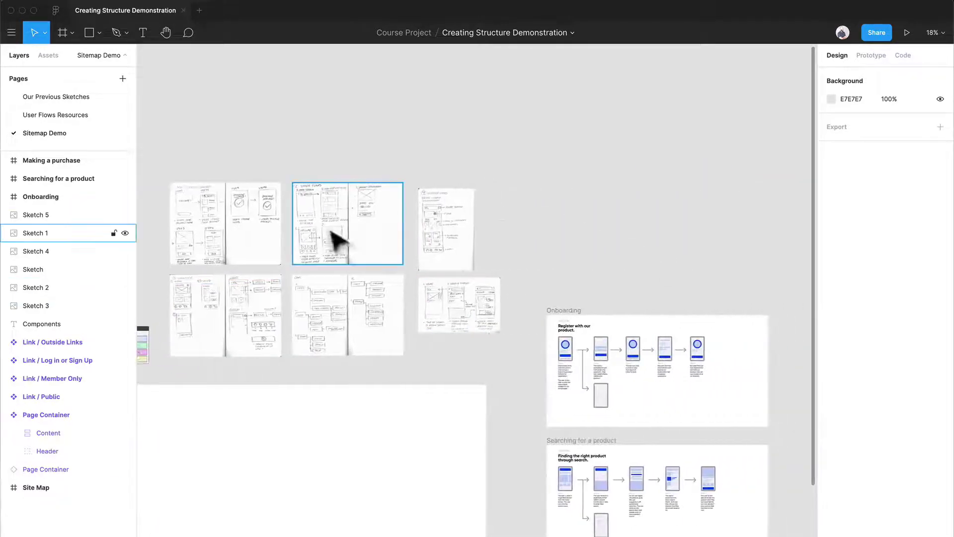
left_click_drag(305, 288, 571, 337)
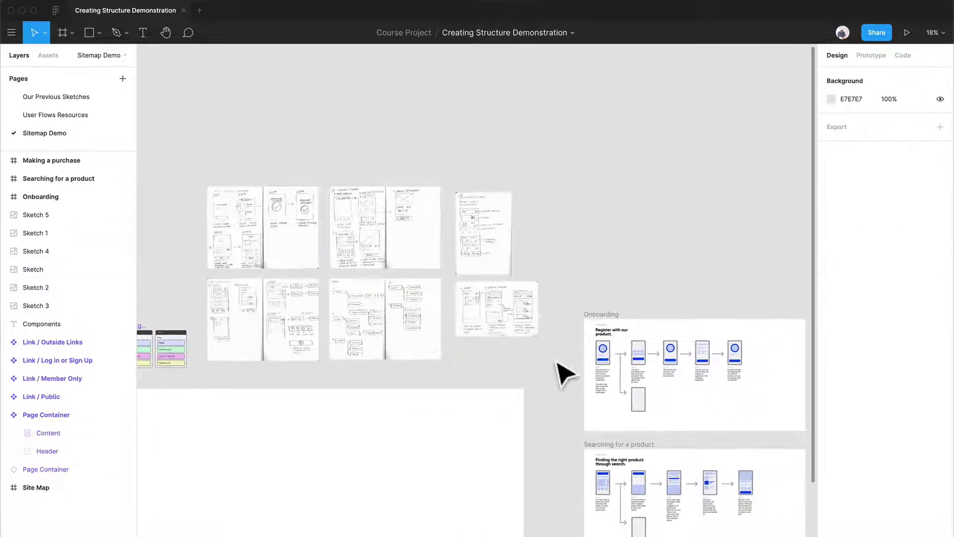
left_click_drag(558, 367, 238, 202)
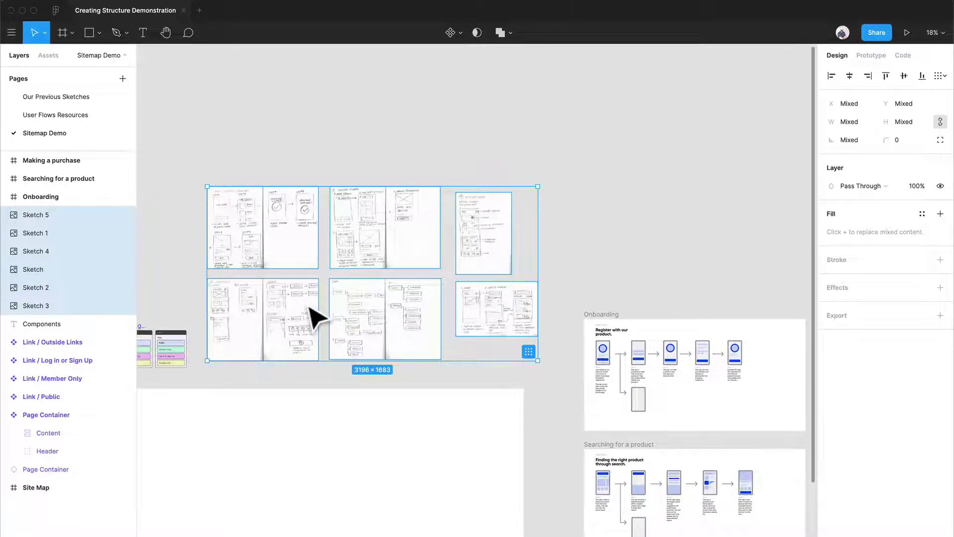
left_click(633, 241)
Step: Drag the Site Map frame up under the link components, aligned with the red spacing guides
scroll(632, 236, "down", 4)
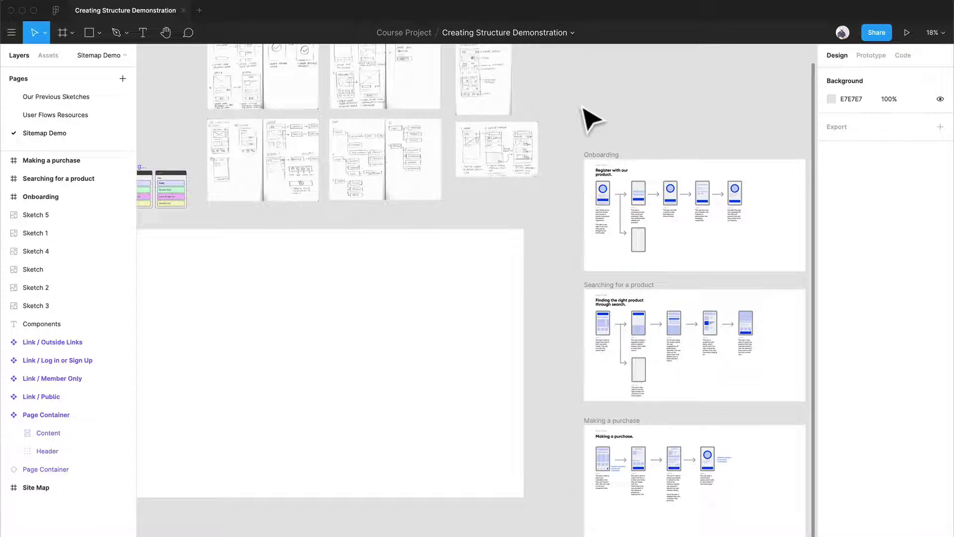
scroll(590, 119, "up", 2)
scroll(589, 119, "left", 2)
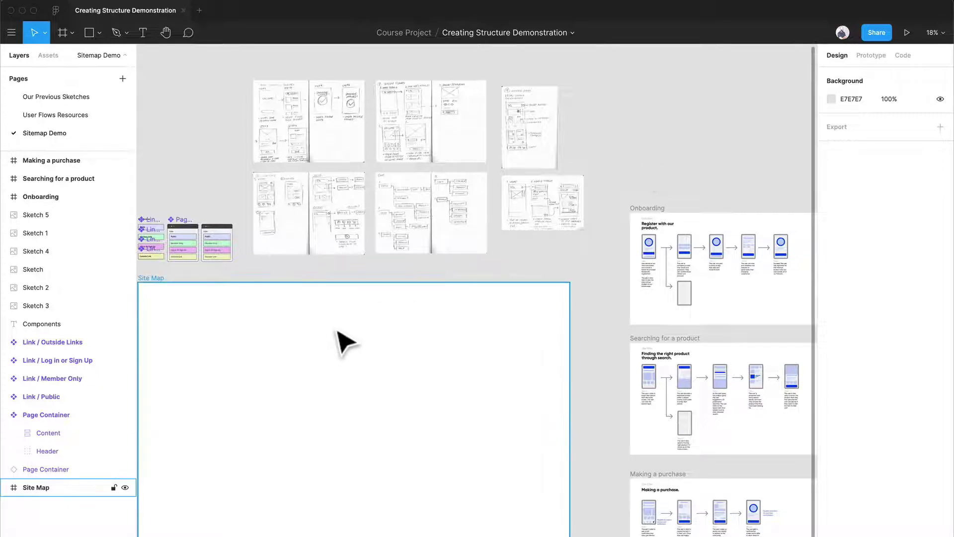
scroll(343, 343, "left", 3)
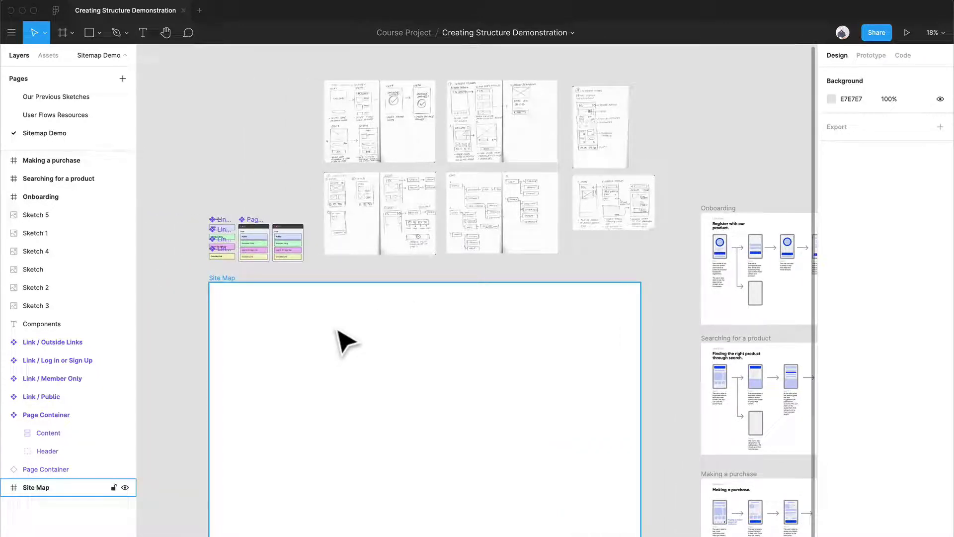
scroll(447, 275, "left", 7)
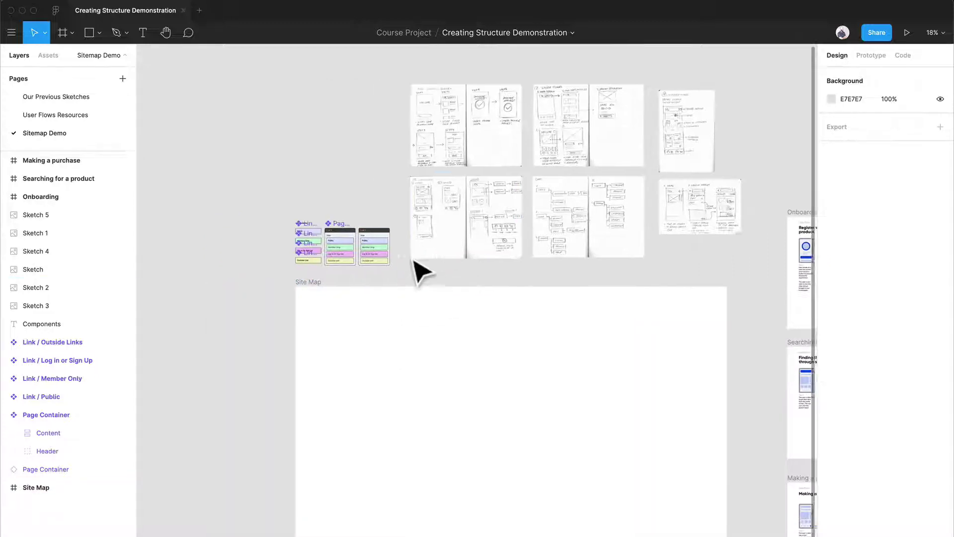
left_click_drag(547, 308, 550, 302)
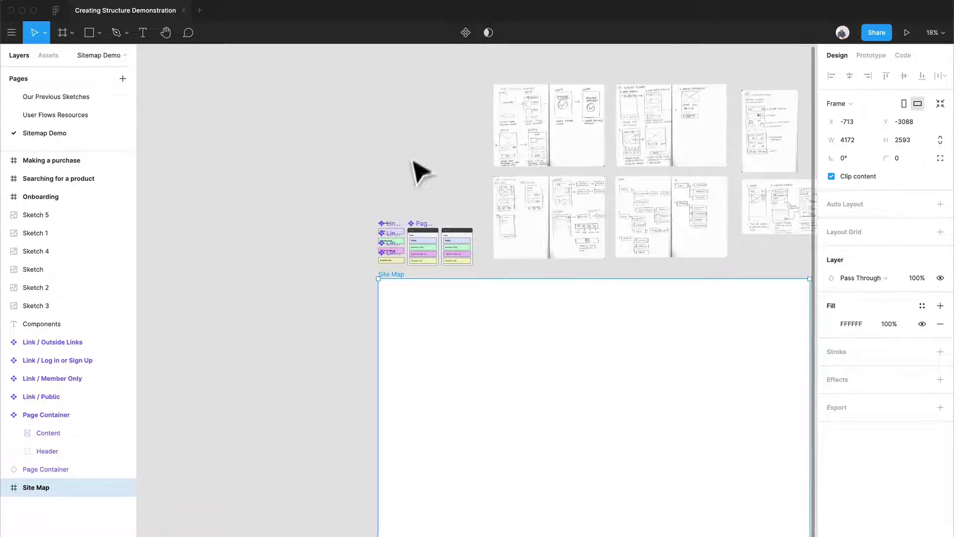
left_click(431, 194)
scroll(411, 252, "up", 5)
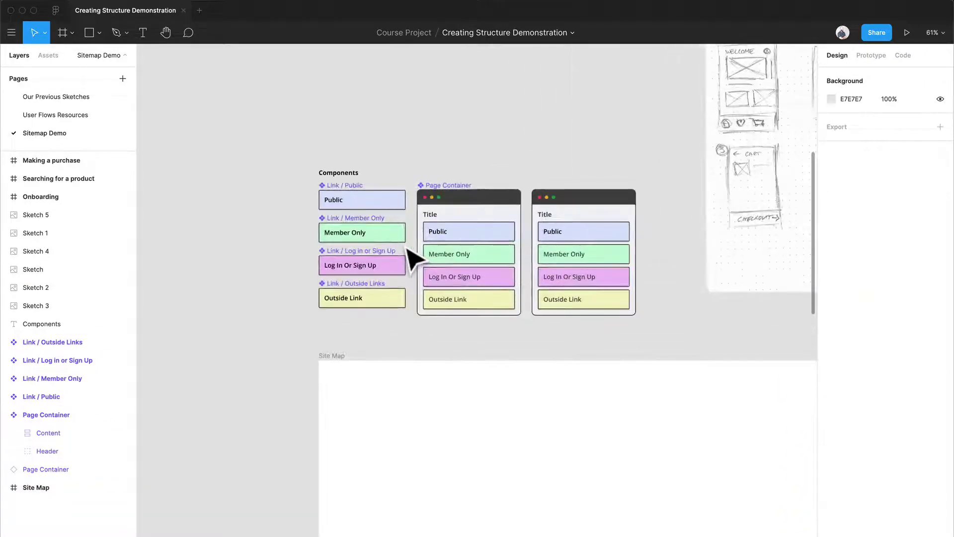
scroll(408, 238, "up", 5)
scroll(407, 139, "down", 3)
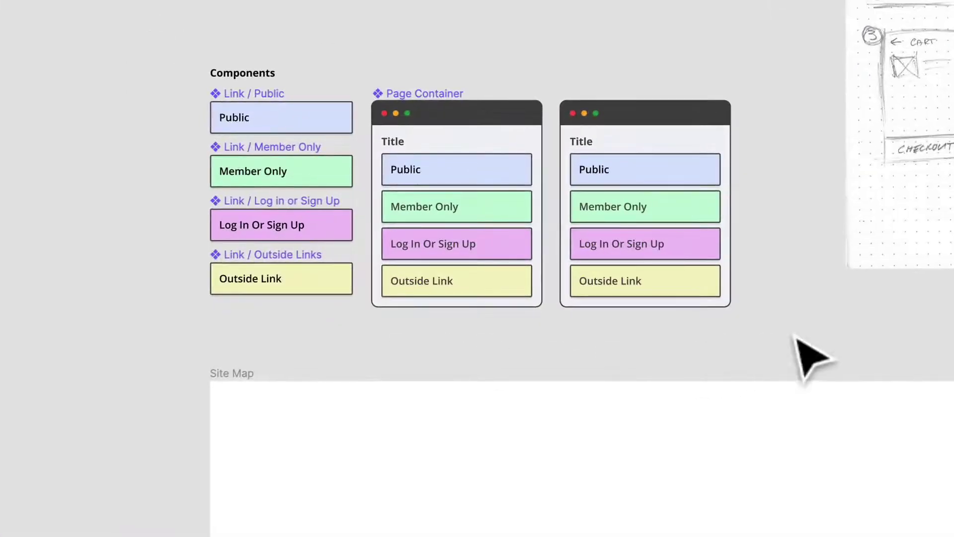
left_click_drag(655, 285, 331, 215)
left_click_drag(219, 208, 362, 341)
key("Escape")
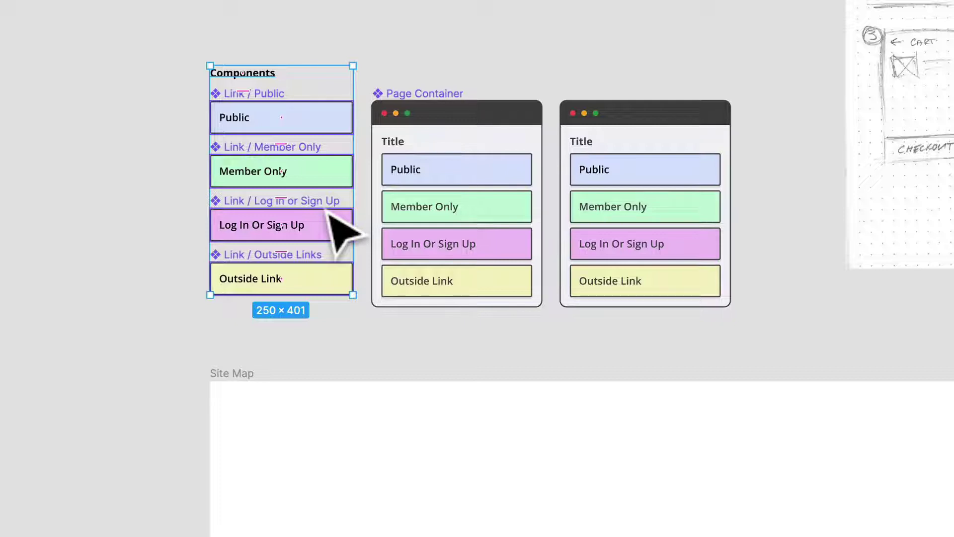
left_click(390, 36)
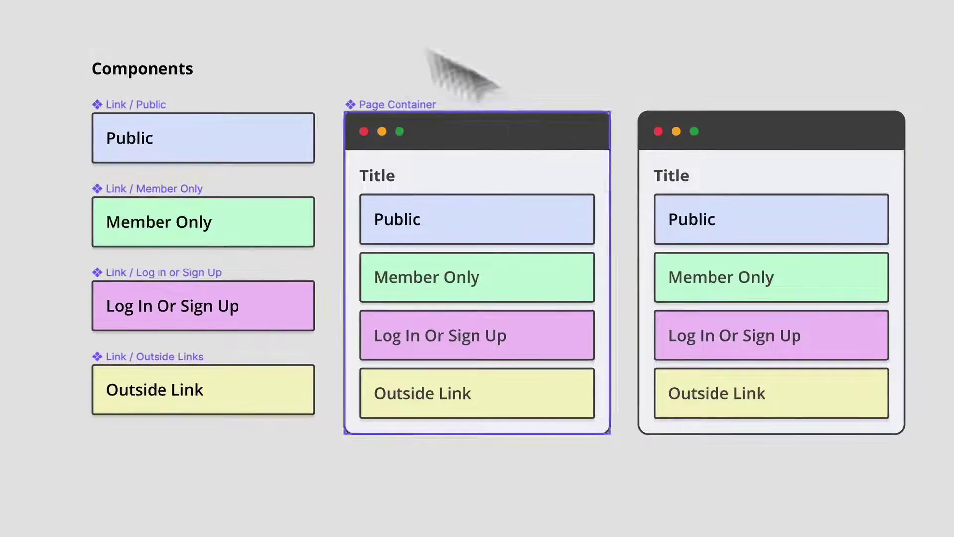
Step: Check the four link components, then nudge Log In Or Sign Up up about 16 px
left_click(116, 141)
left_click(253, 242)
left_click(251, 308)
left_click(241, 391)
left_click_drag(259, 319, 258, 311)
left_click(256, 87)
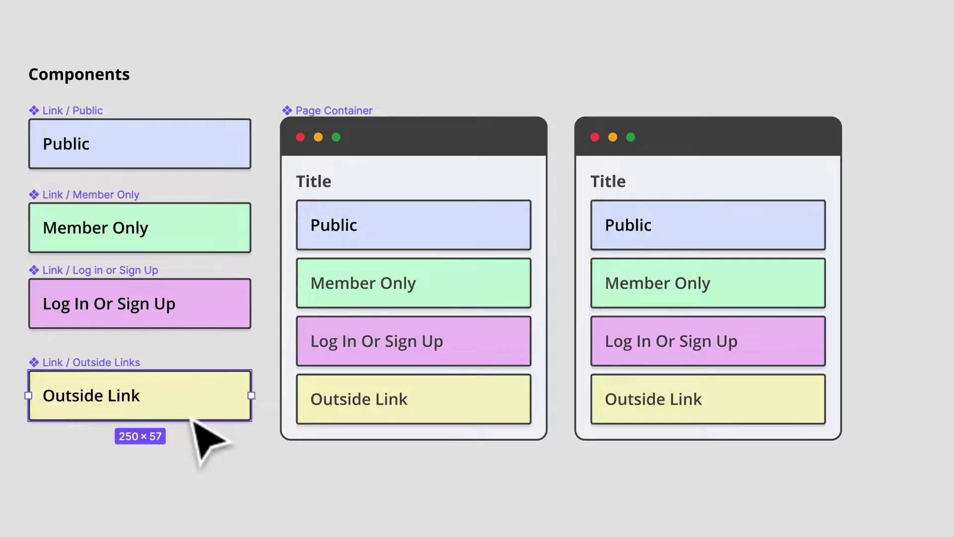
key("Escape")
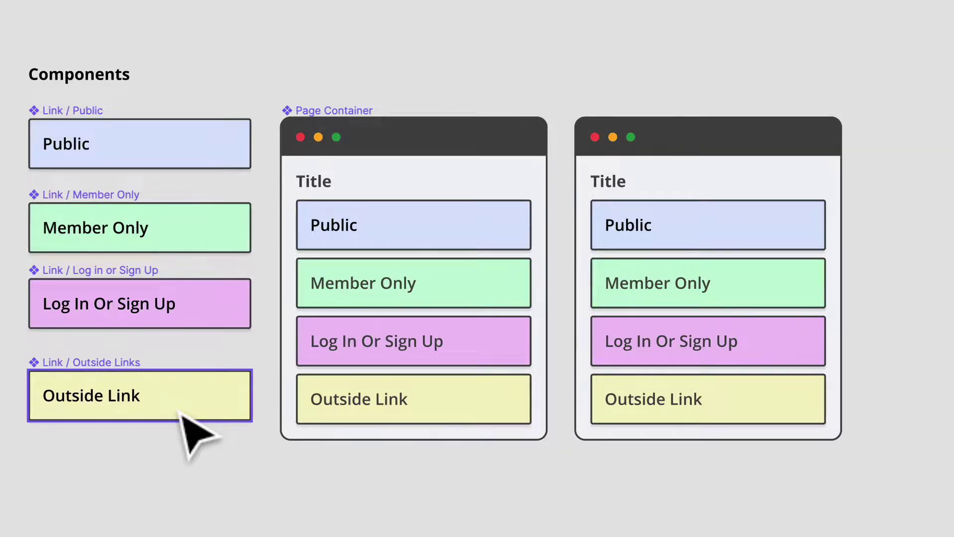
key("shift")
key("alt")
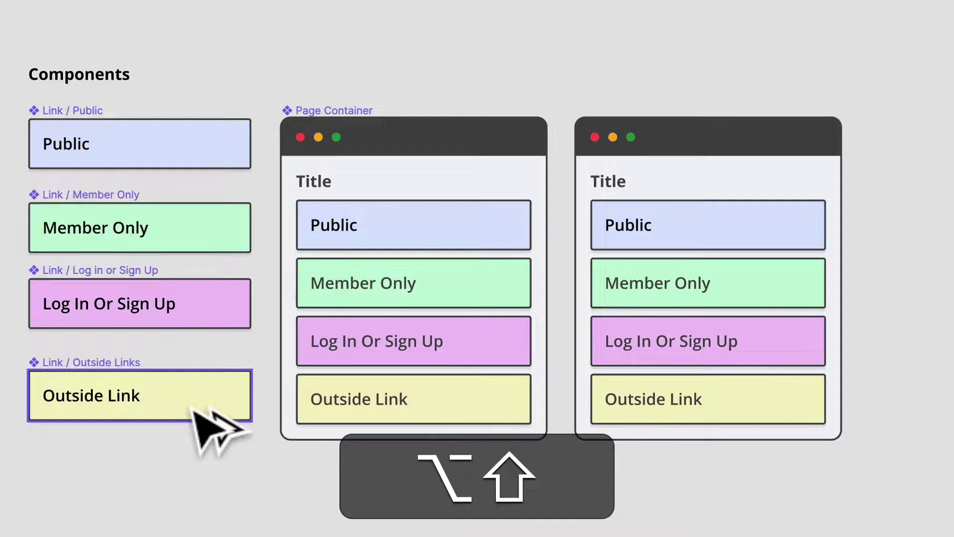
left_click_drag(192, 413, 188, 494)
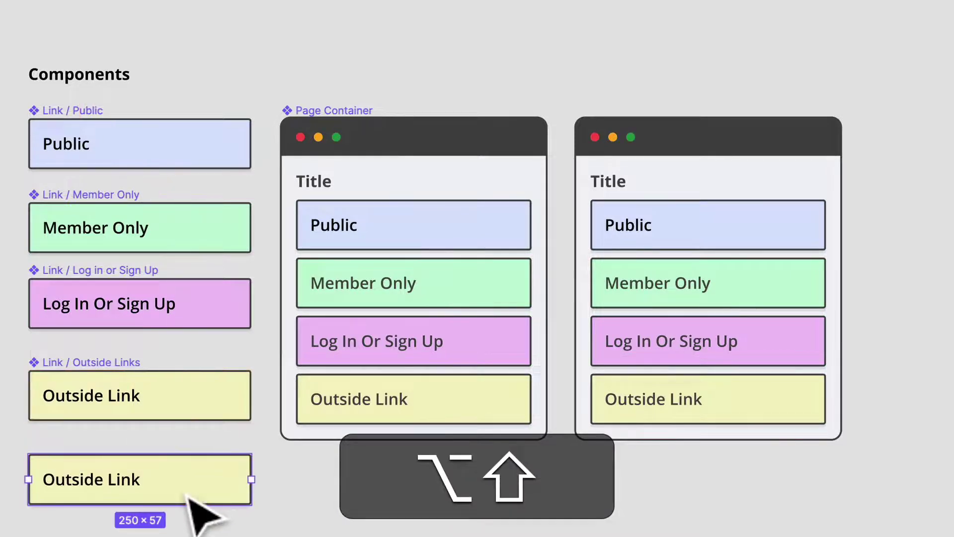
key("alt+shift+super+b")
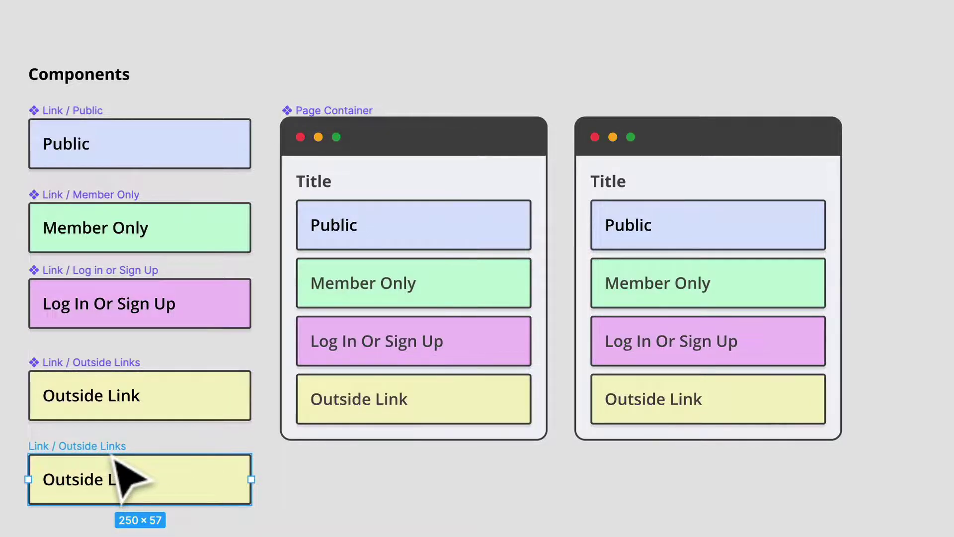
key("alt+super+k")
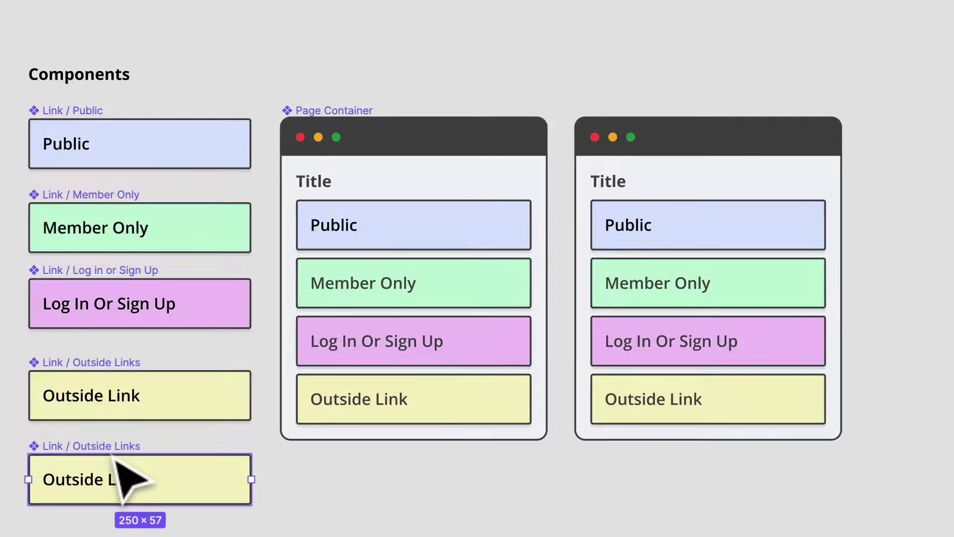
left_click(306, 476)
key("super+z")
key("super+z")
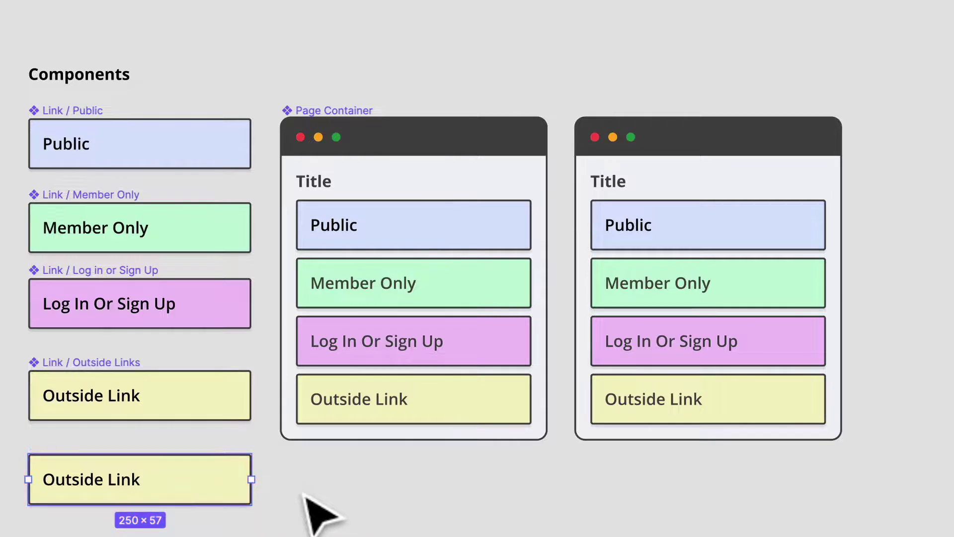
key("Delete")
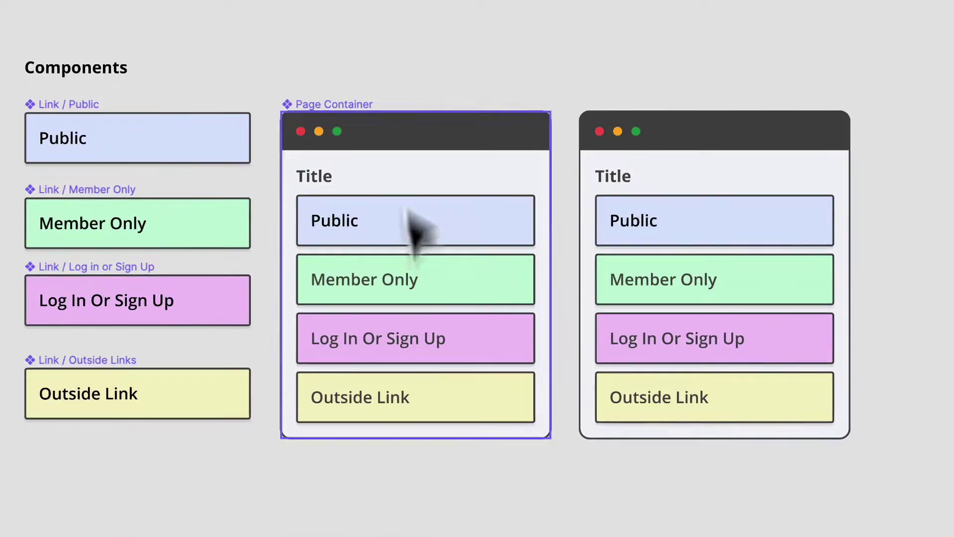
left_click(383, 118)
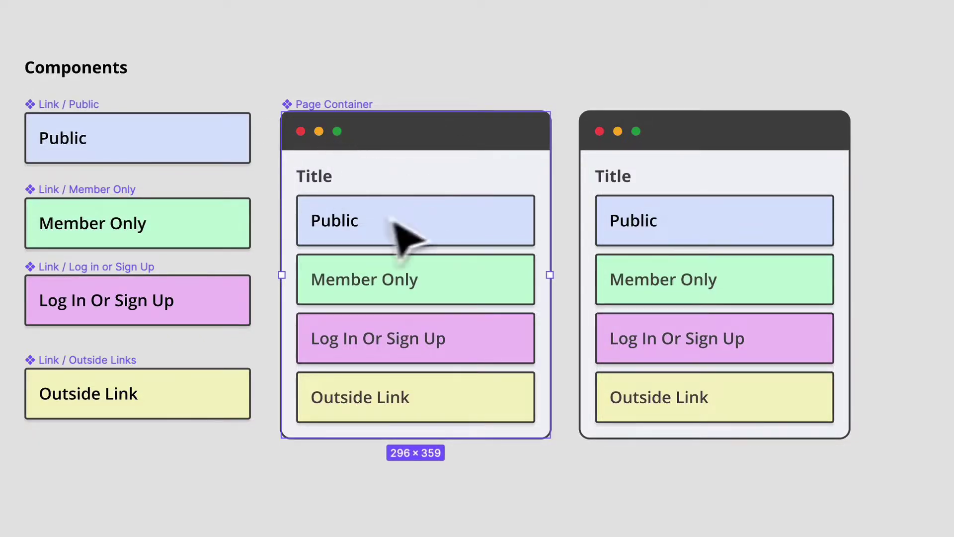
left_click(332, 187)
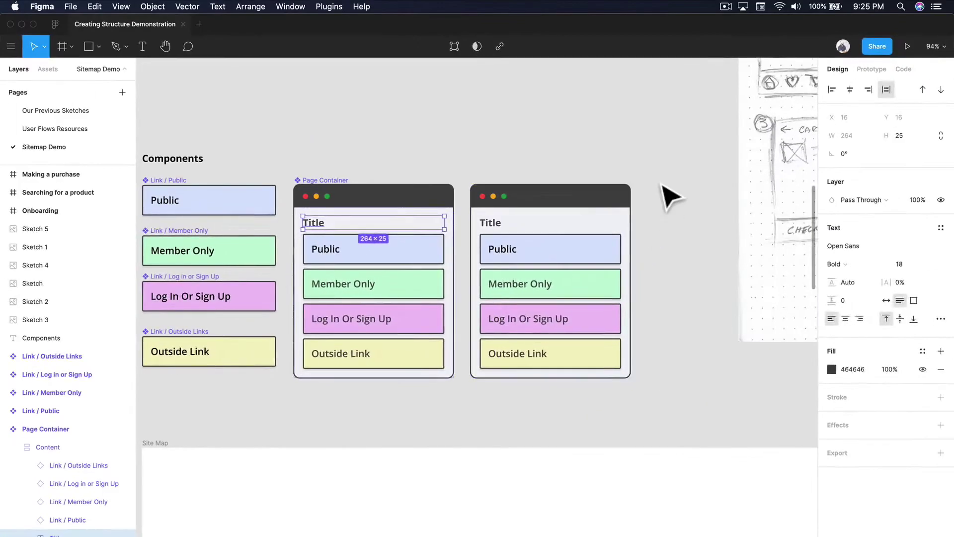
left_click(917, 133)
scroll(524, 135, "down", 5)
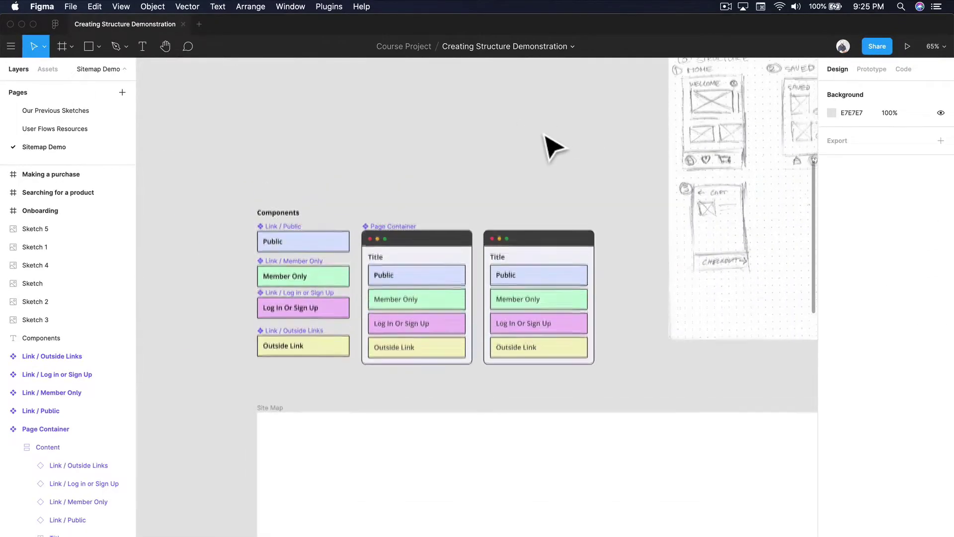